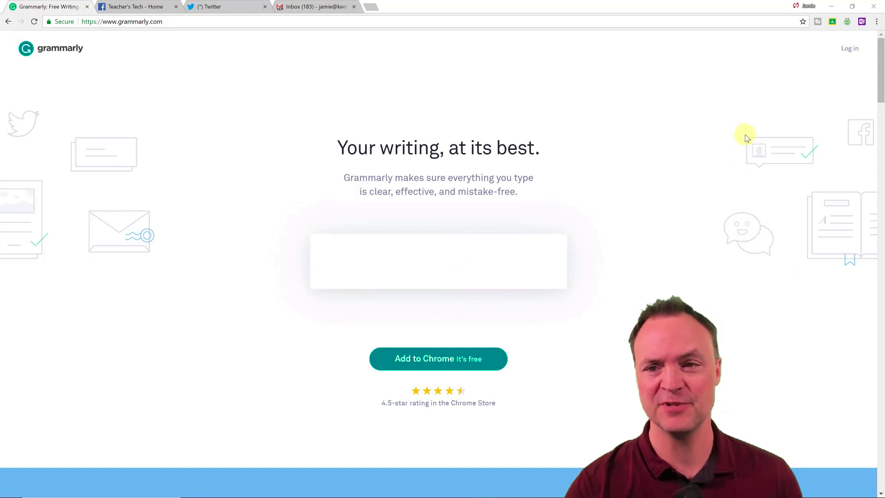
Log in to the Grammarly account from the Member Login page
click(848, 49)
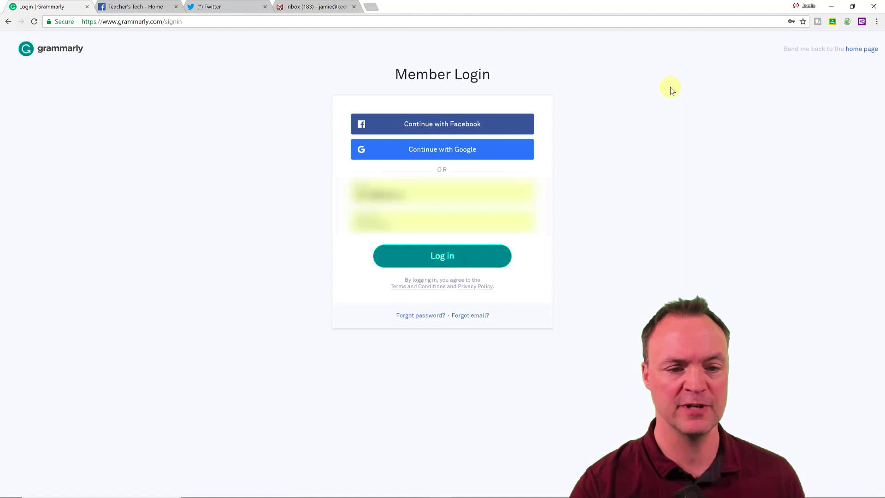
click(506, 248)
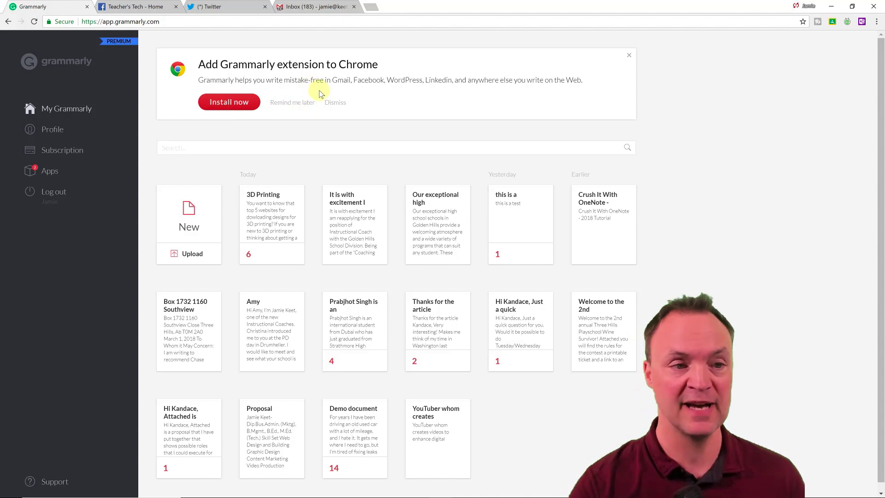
Install the Grammarly Chrome extension, then go back to the documents dashboard tab
click(231, 106)
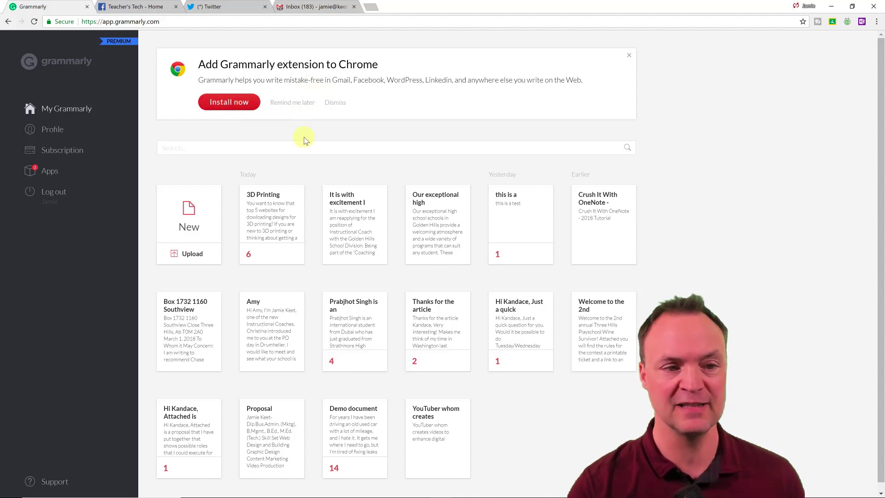
click(465, 159)
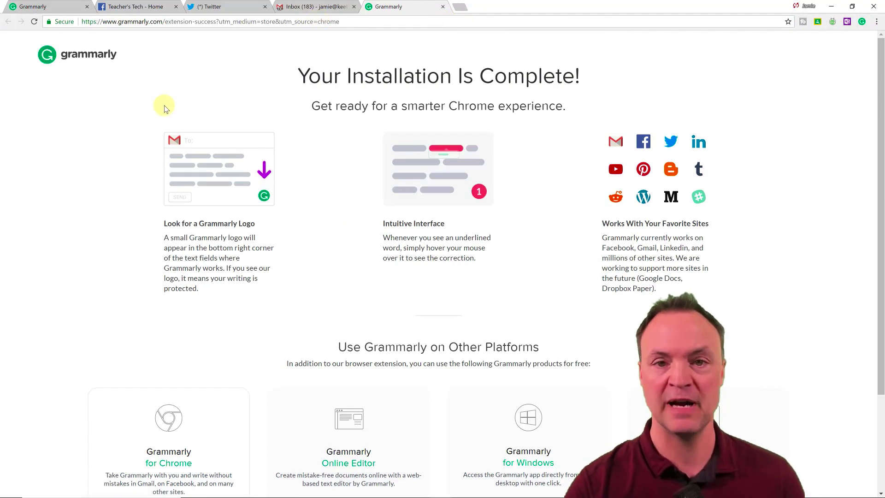
click(42, 8)
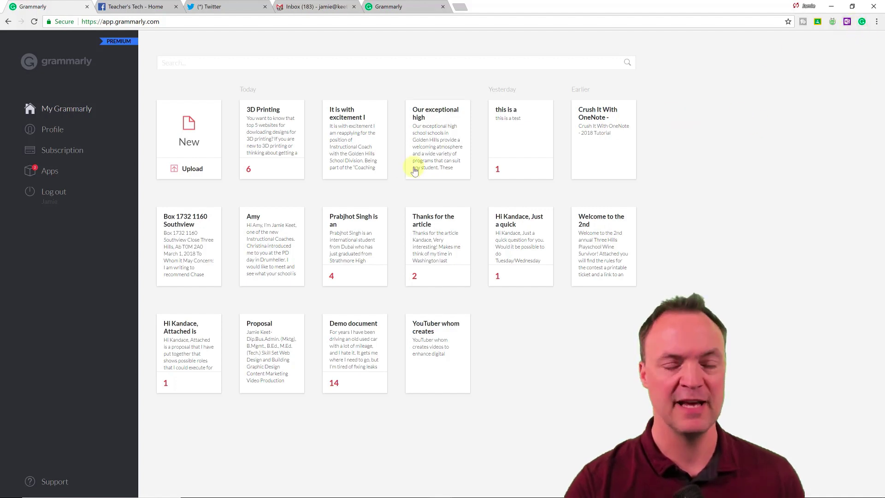
mouse_move(438, 139)
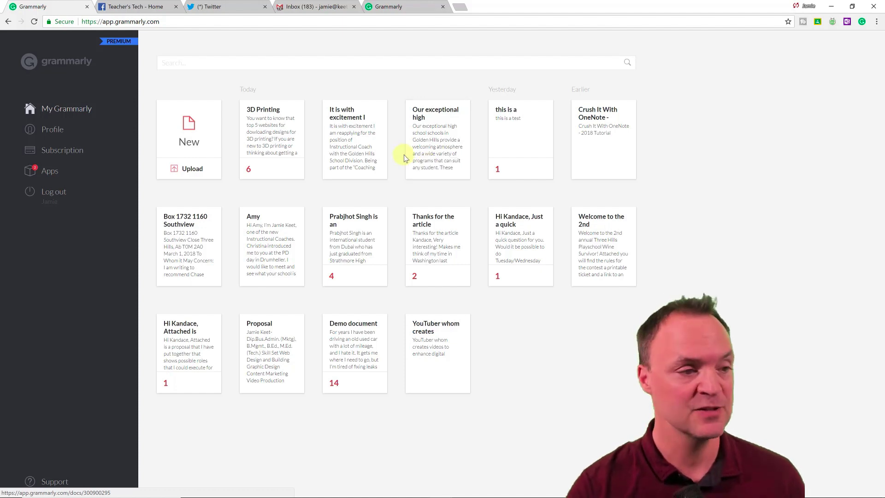
click(54, 178)
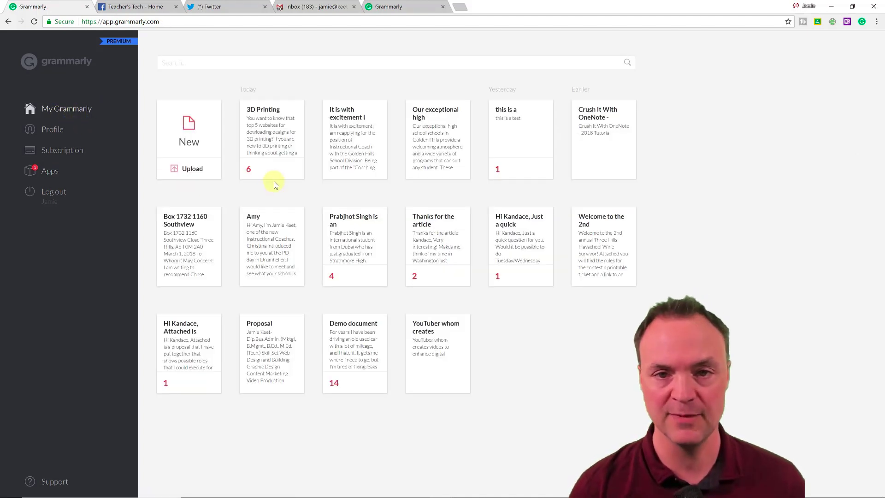
Open '3D Printing' and expand the Grammar card explaining the 'Do you want' fix
click(275, 122)
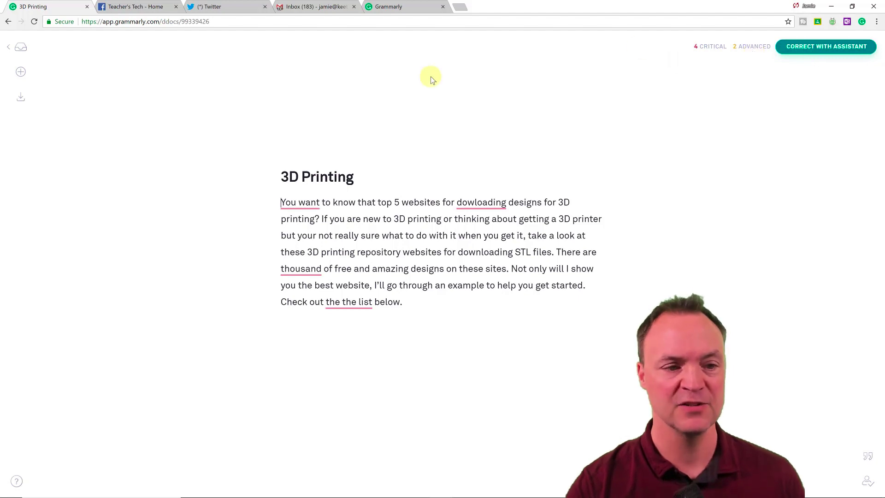
click(304, 204)
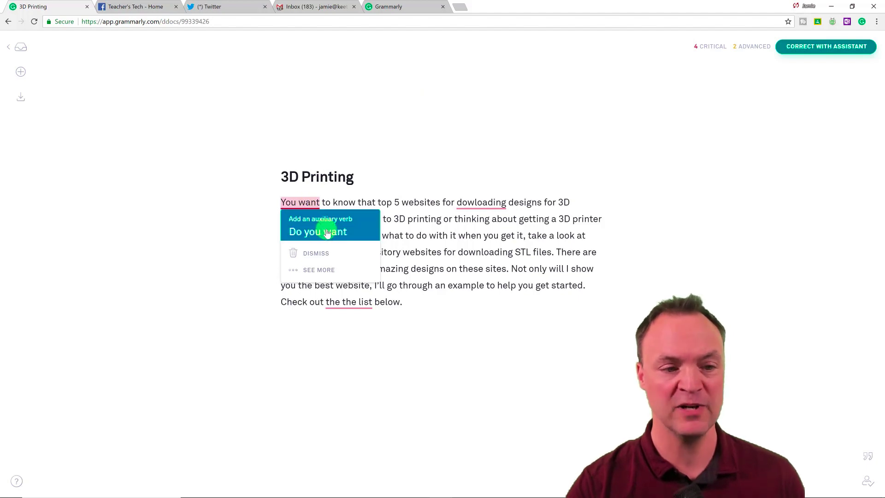
click(331, 270)
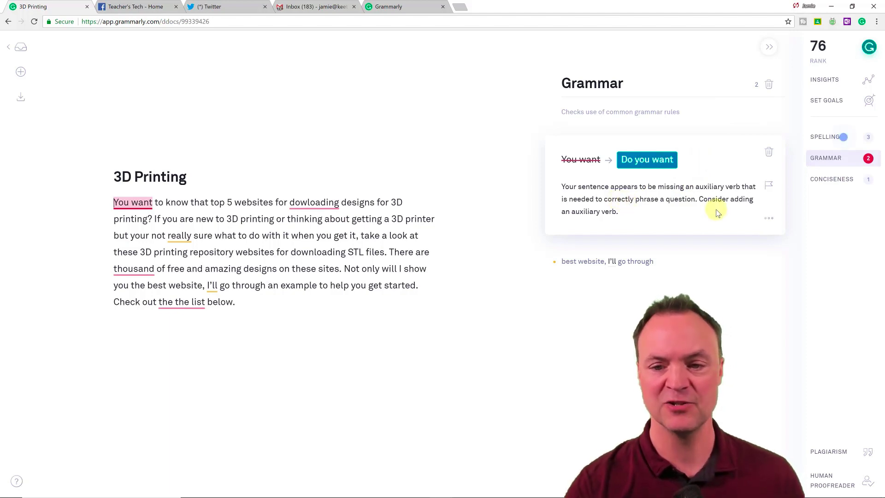
click(769, 219)
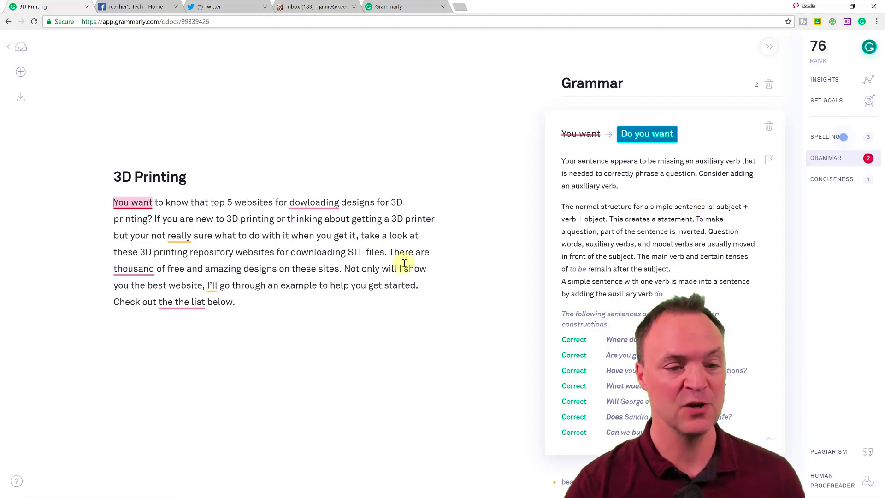
Accept fixes: 'Do you want', 'downloading', drop 'really', 'thousands', 'but I'll also', single 'the'
click(644, 135)
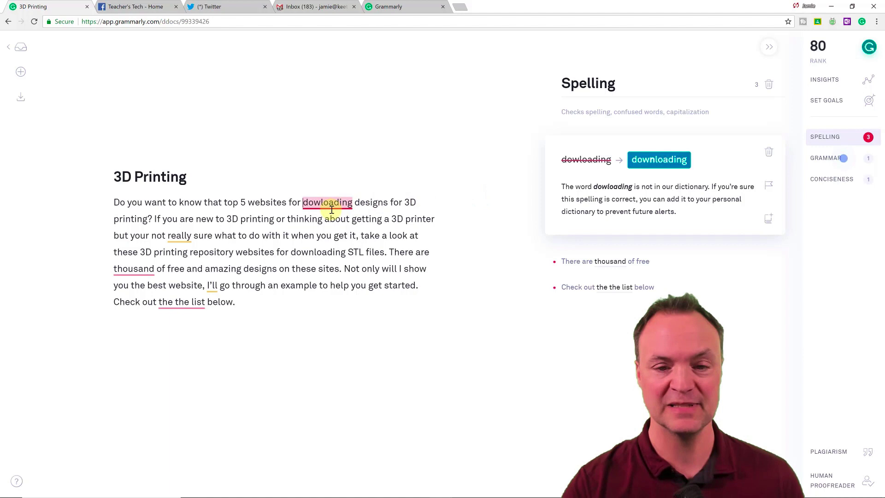
click(655, 161)
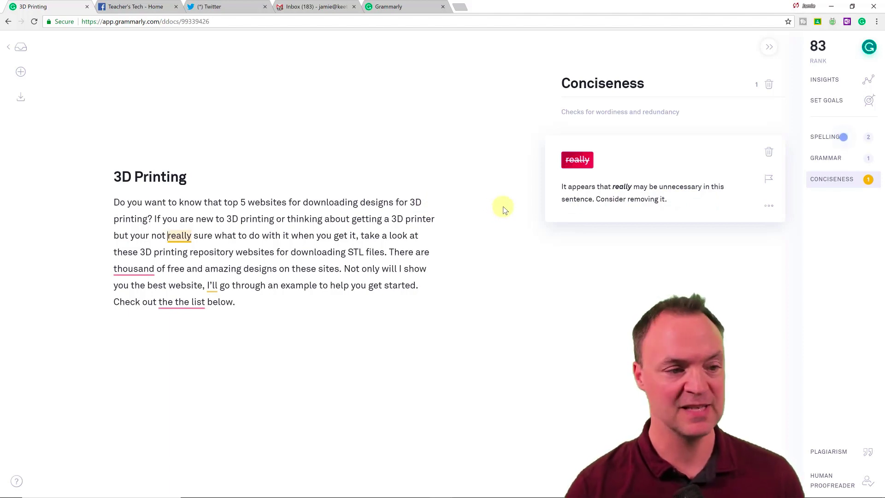
click(577, 159)
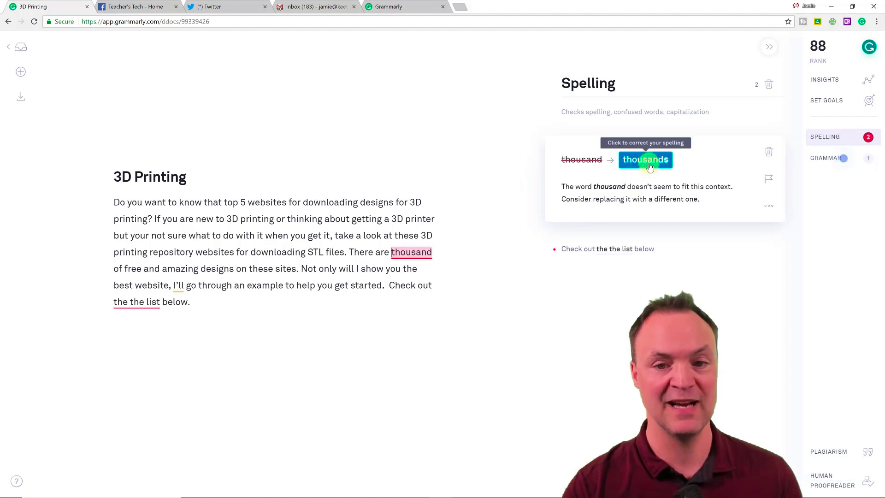
click(638, 168)
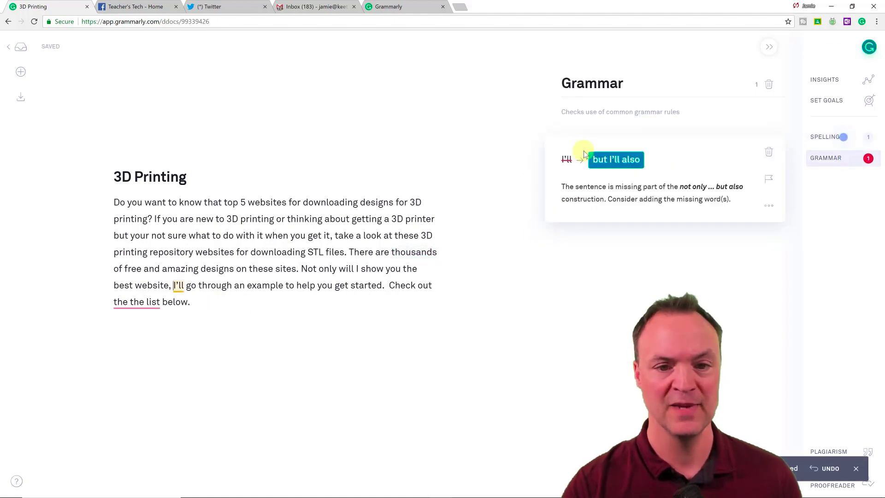
click(614, 163)
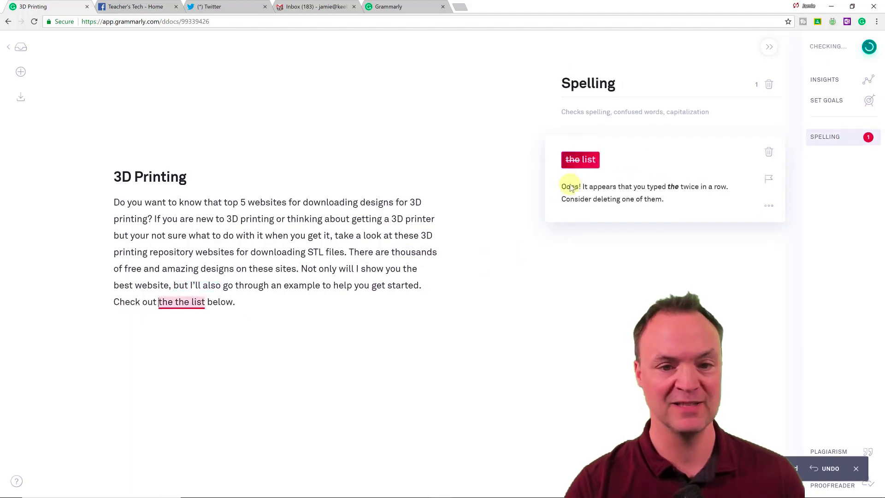
click(581, 159)
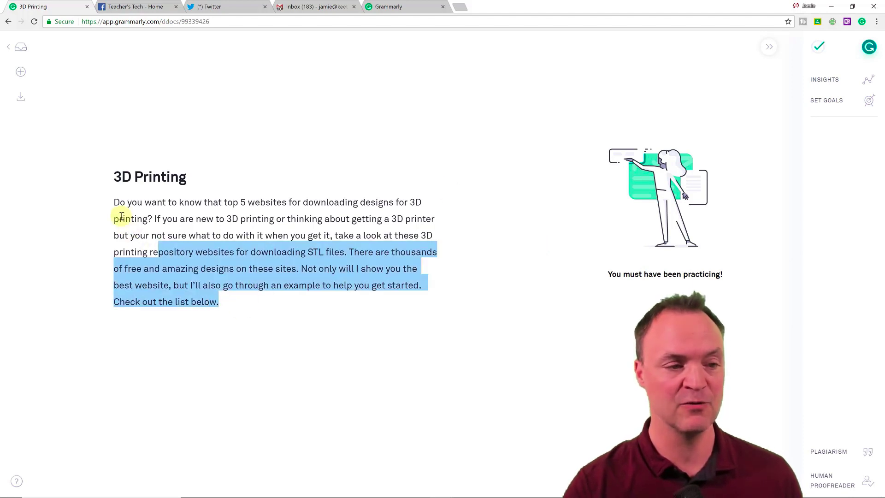
drag(221, 300, 111, 201)
right_click(160, 223)
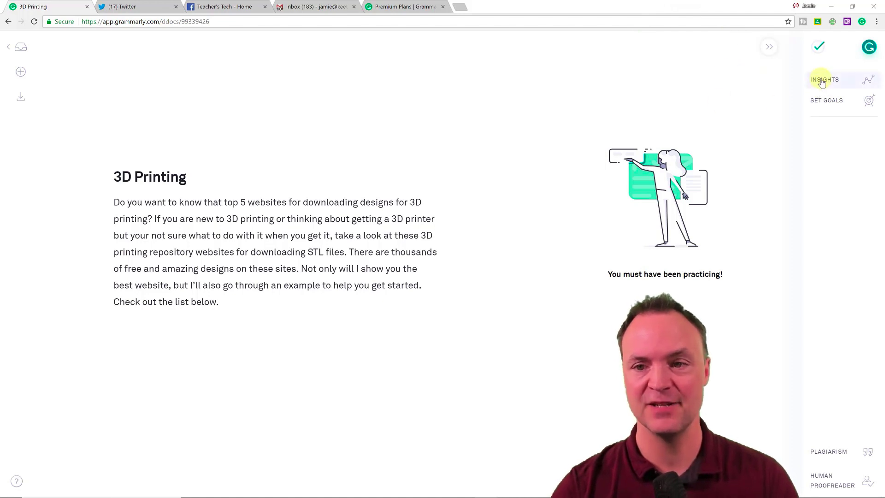
click(839, 81)
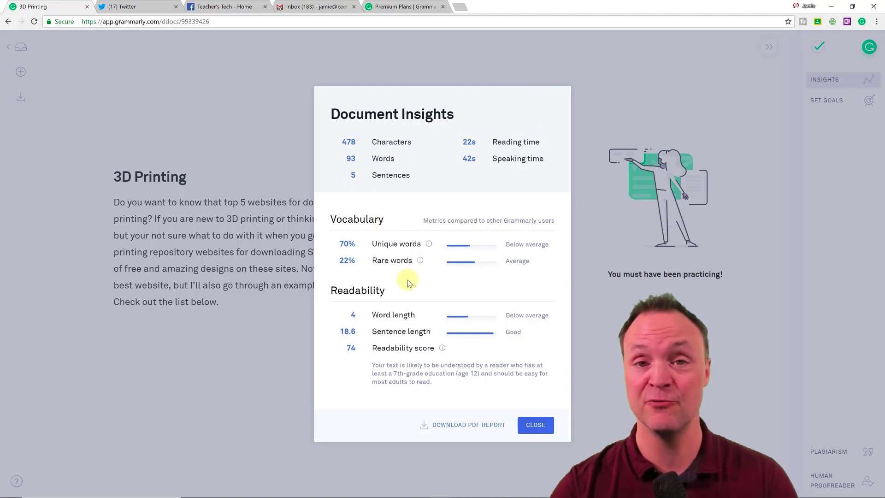
click(547, 427)
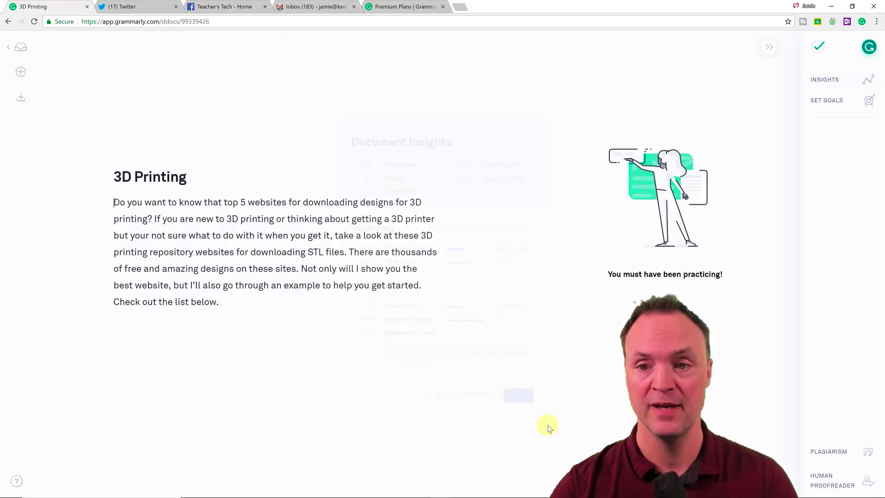
click(827, 101)
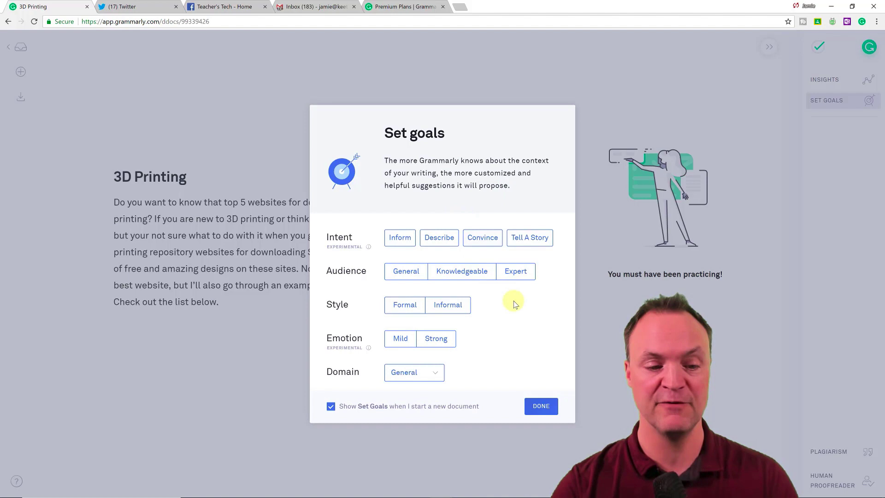
click(540, 406)
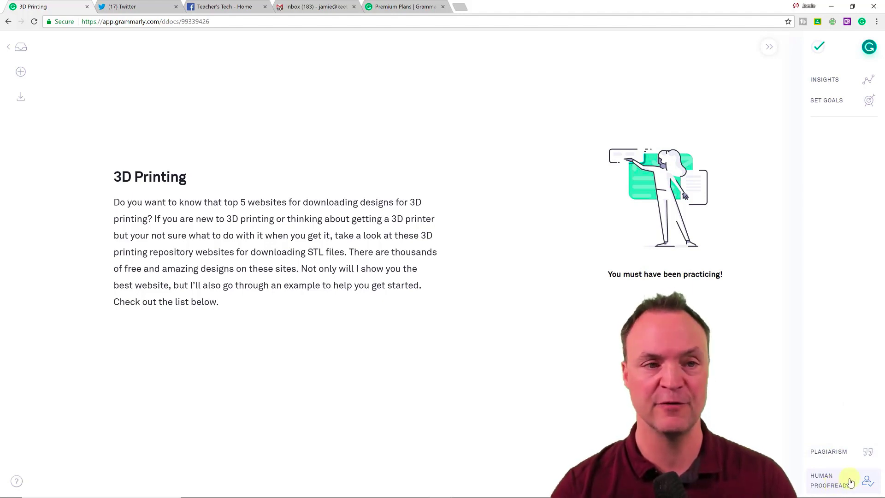
Fix the tweet: comma after 'Hey', 'I'm', 'What', 'should', capital 'I', question mark
click(140, 10)
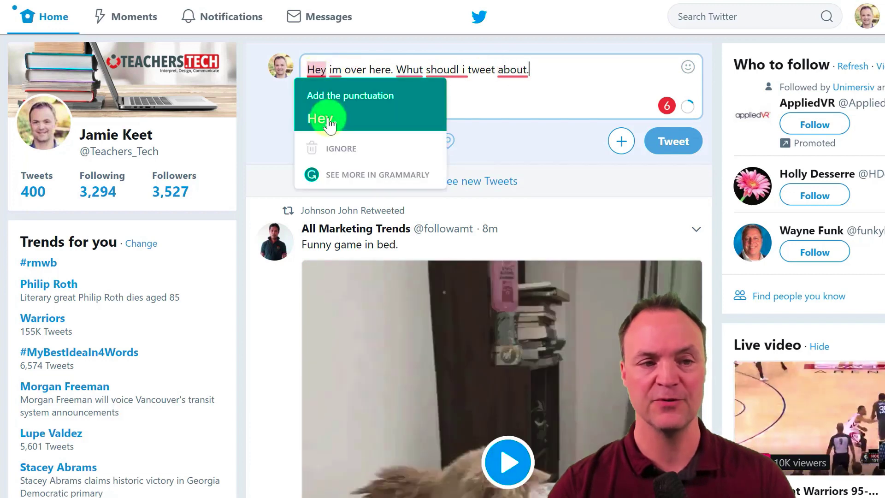
click(329, 127)
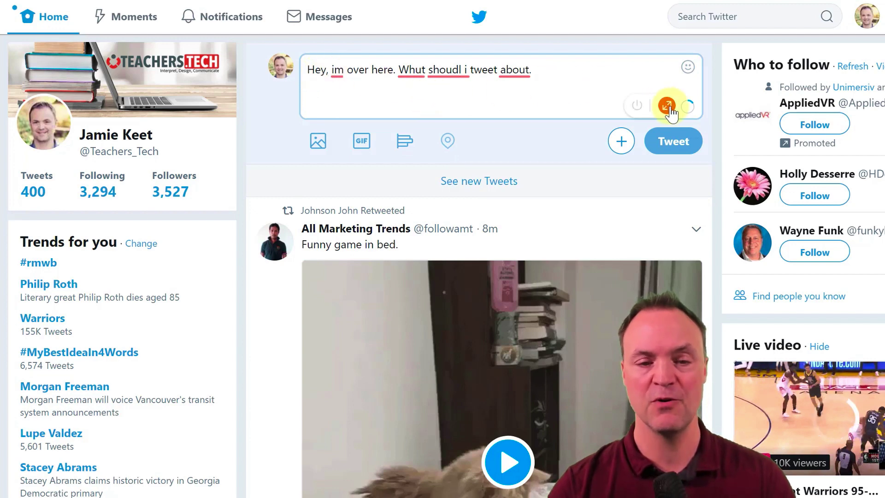
click(667, 106)
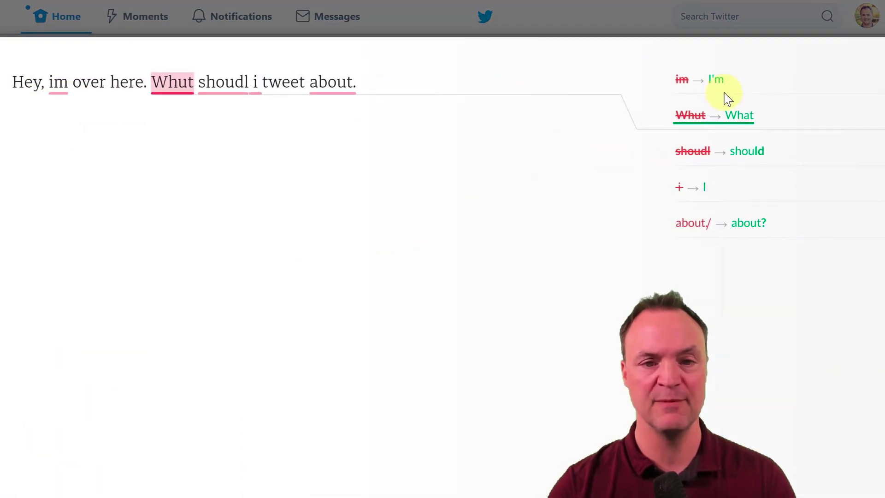
click(647, 62)
click(661, 91)
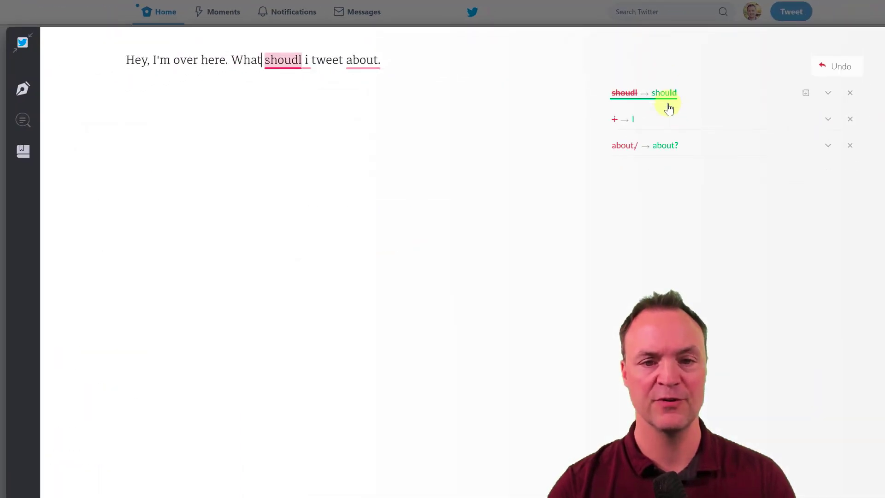
click(663, 93)
click(632, 93)
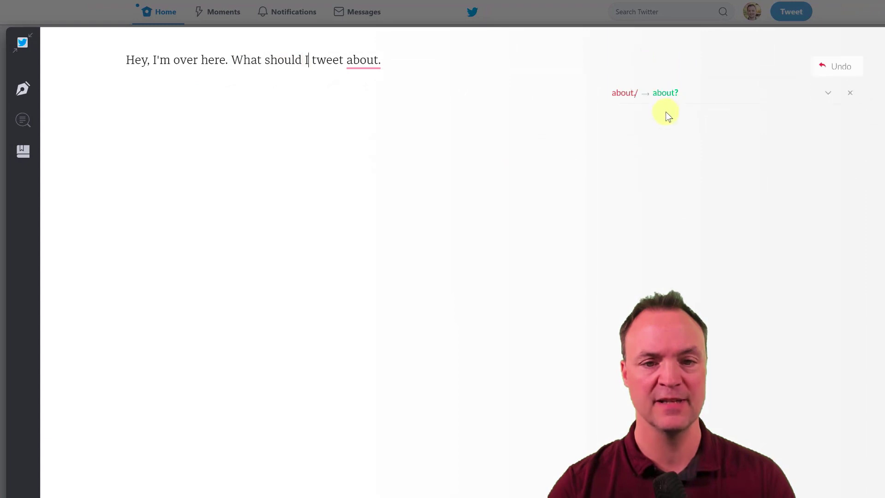
click(665, 92)
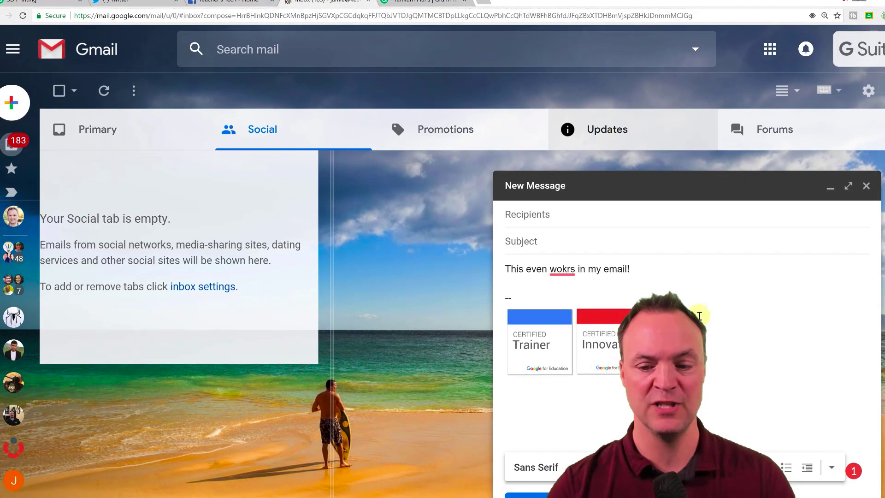
Bring up Grammarly's 'works' suggestion for the misspelled 'wokrs' in the Gmail draft
click(565, 294)
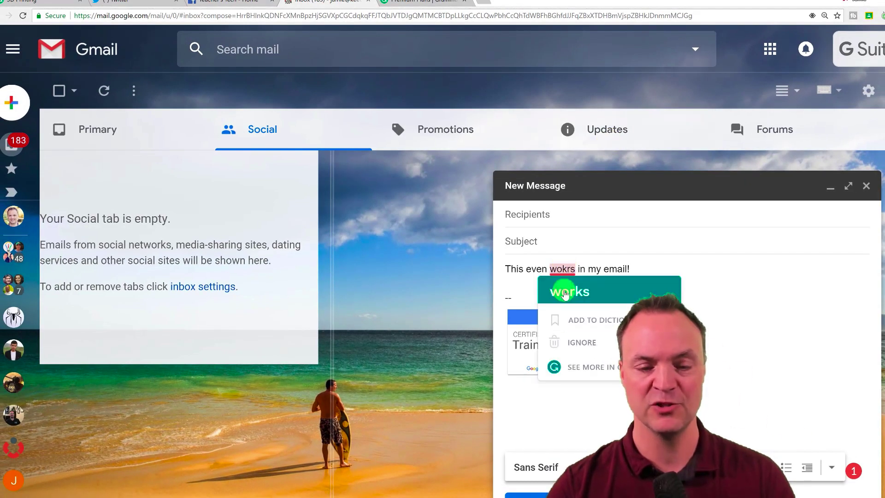